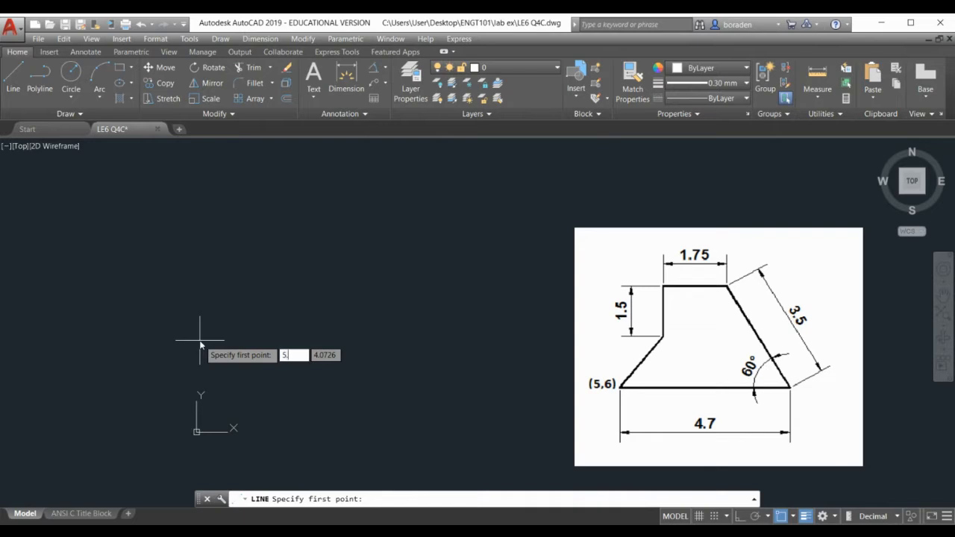
Start the outline with a line from point 5,6, drawing the bottom edge 4.7 long at 0°
type(",6")
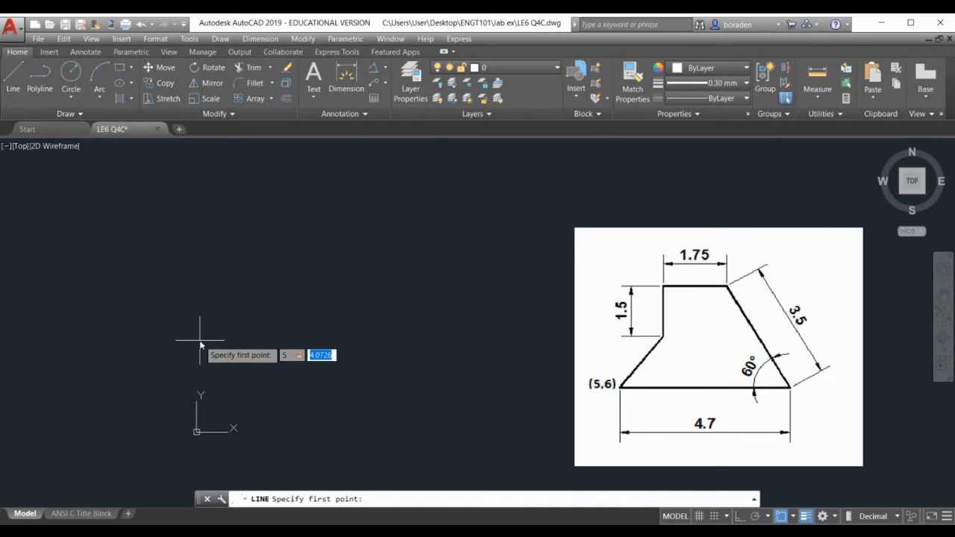
key("Return")
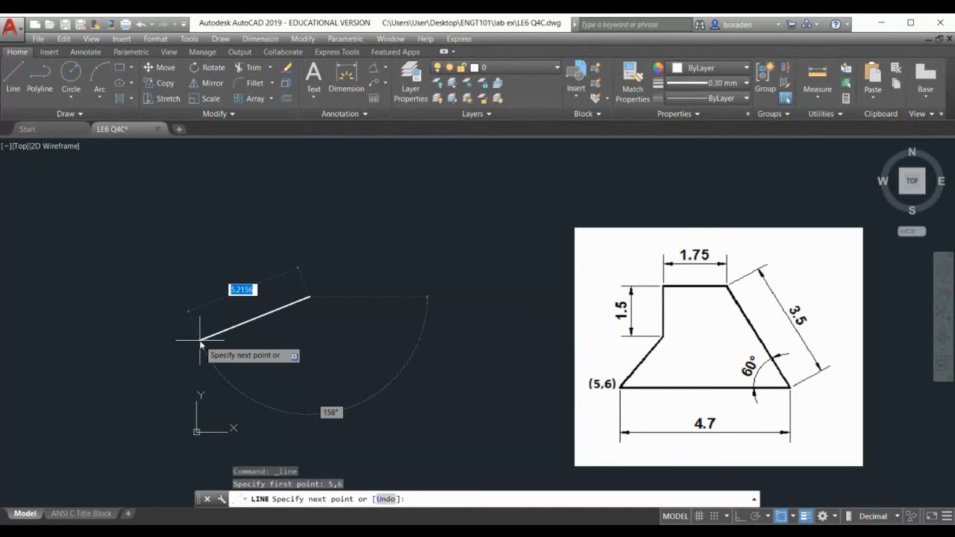
type("@")
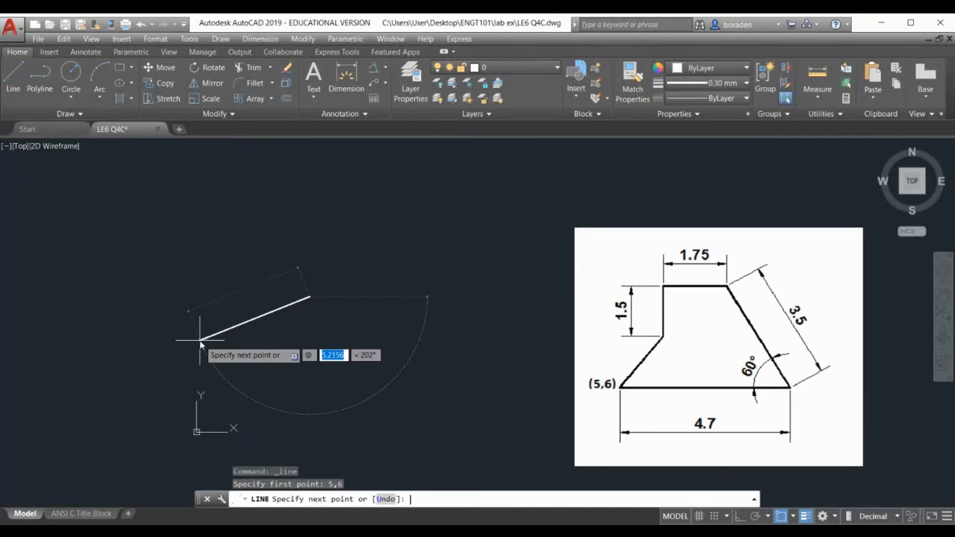
type("4.7")
key("Tab")
type("0")
key("Return")
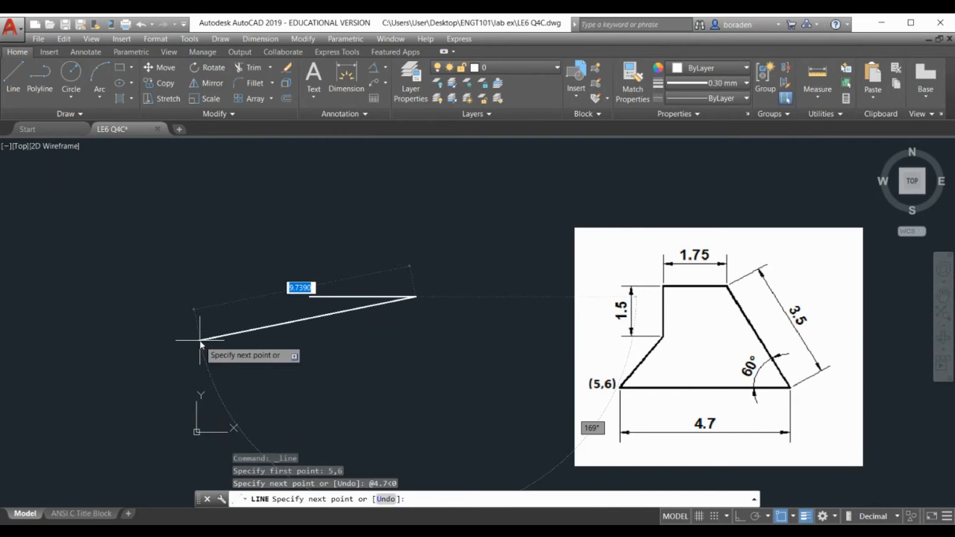
Add the slanted edge from the end of the bottom edge, 3.5 long at 120°
type("@")
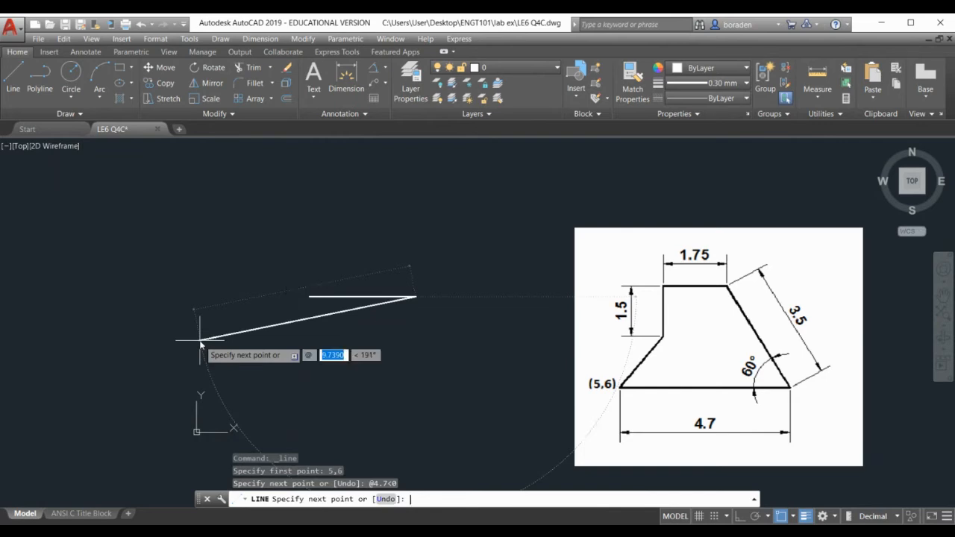
type("3.5")
key("Tab")
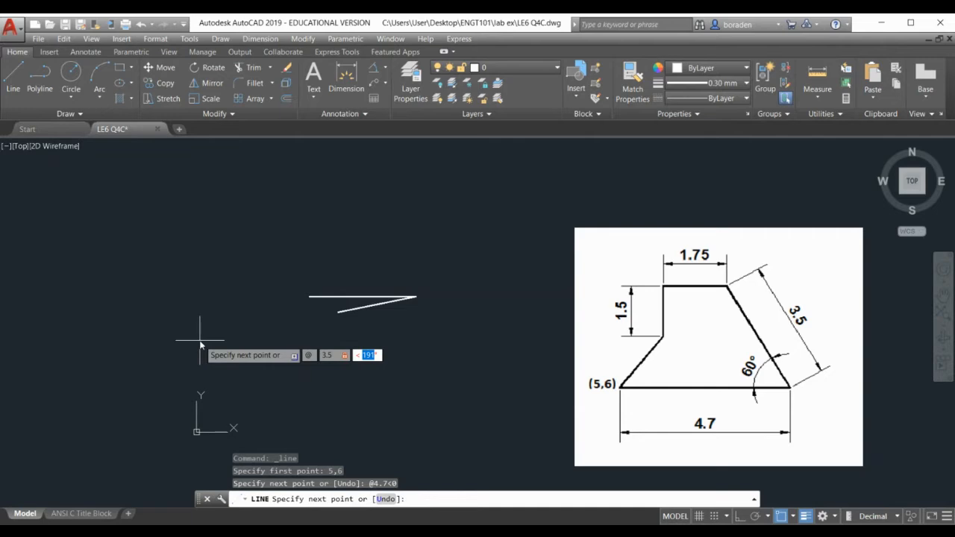
type("120")
key("Return")
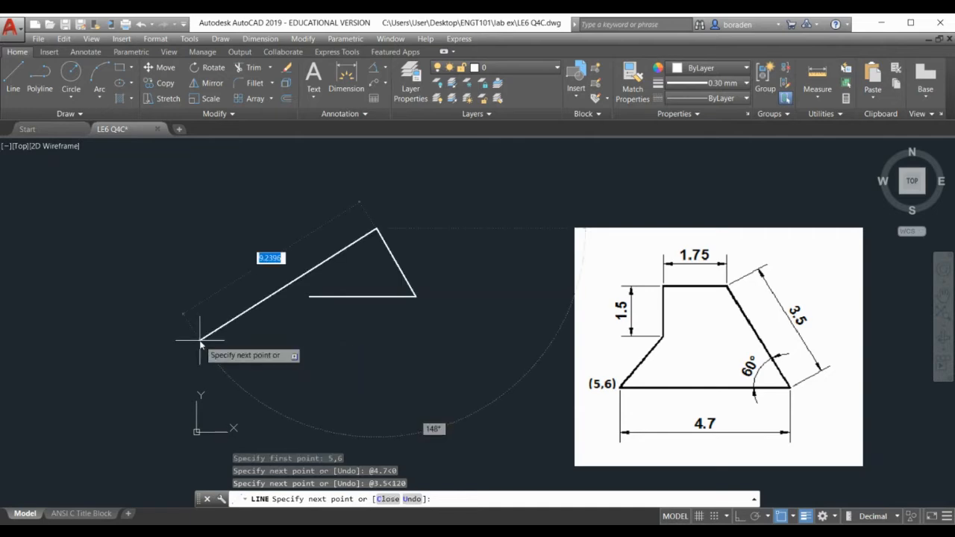
Draw the top edge of the outline 1.75 long at 180°
type("@")
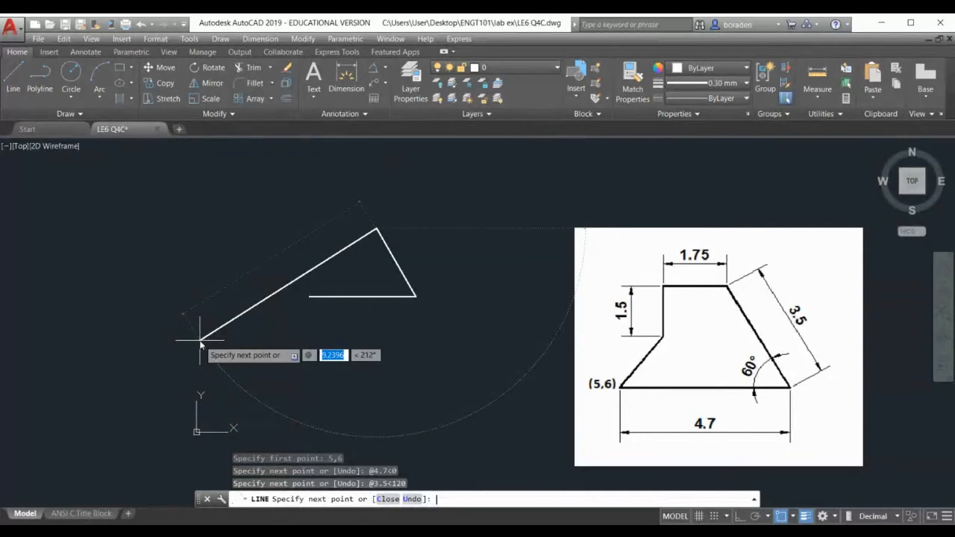
type("1.75")
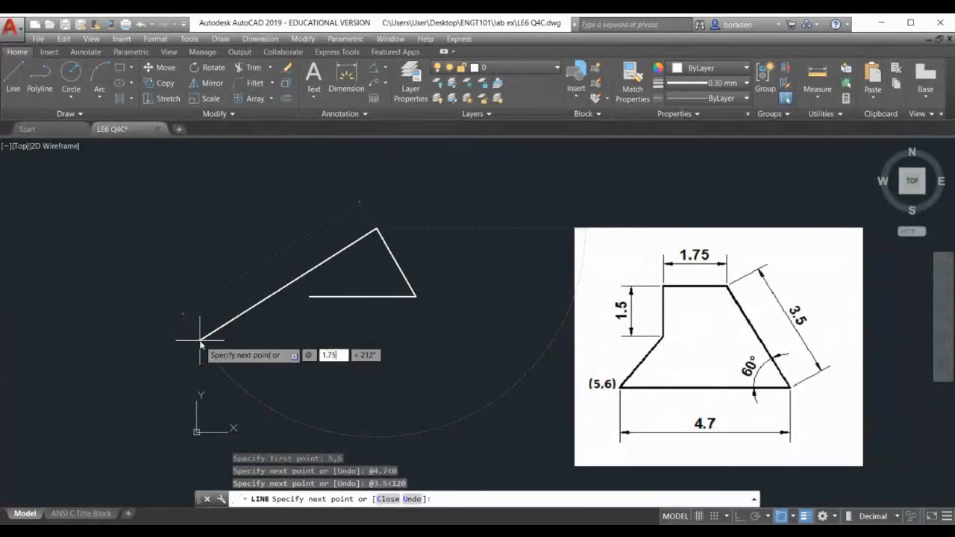
key("Tab")
type("180")
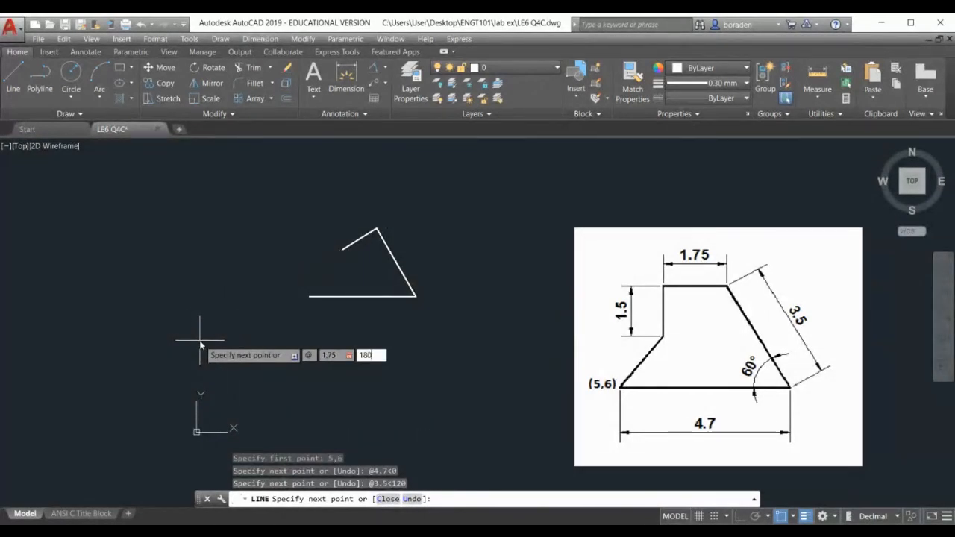
key("Return")
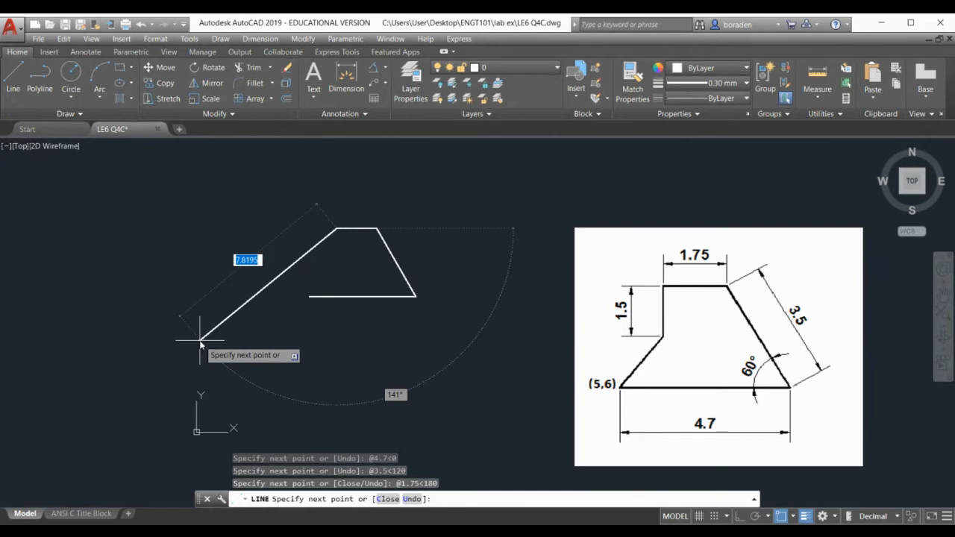
Draw the vertical edge 1.5 long at -90° and close the outline back to its start point
type("@1.5")
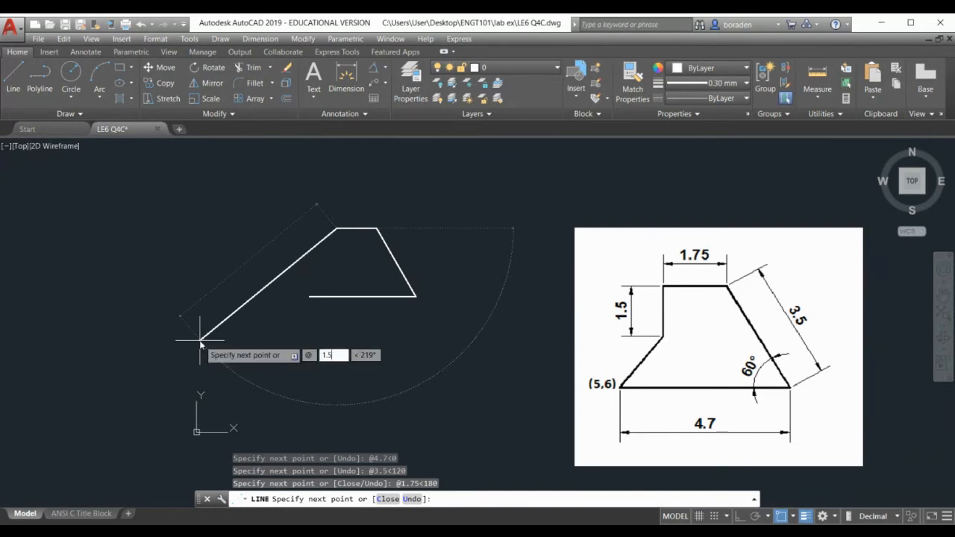
key("Tab")
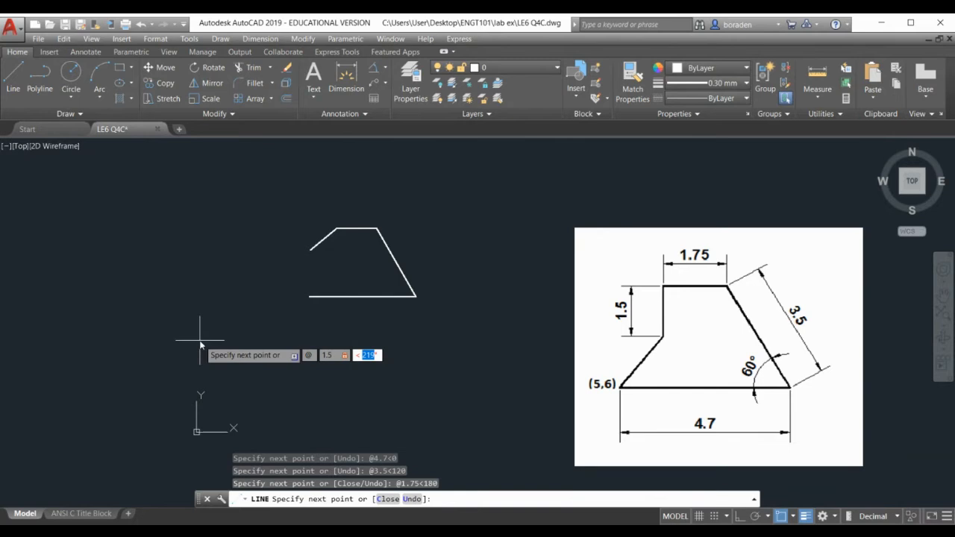
type("-90")
key("Return")
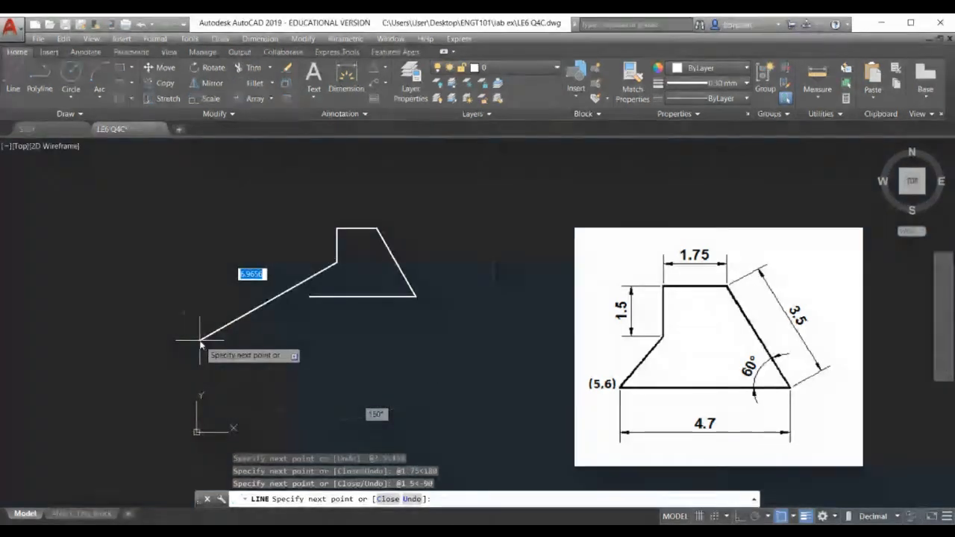
type("C")
key("Return")
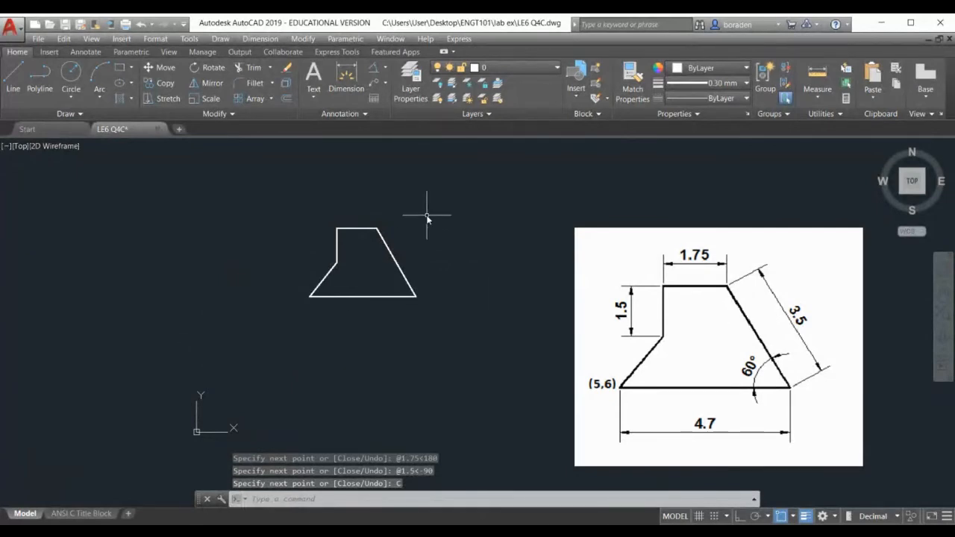
Add an angular dimension between the slanted edge and the bottom edge, placed inside the outline
left_click(373, 69)
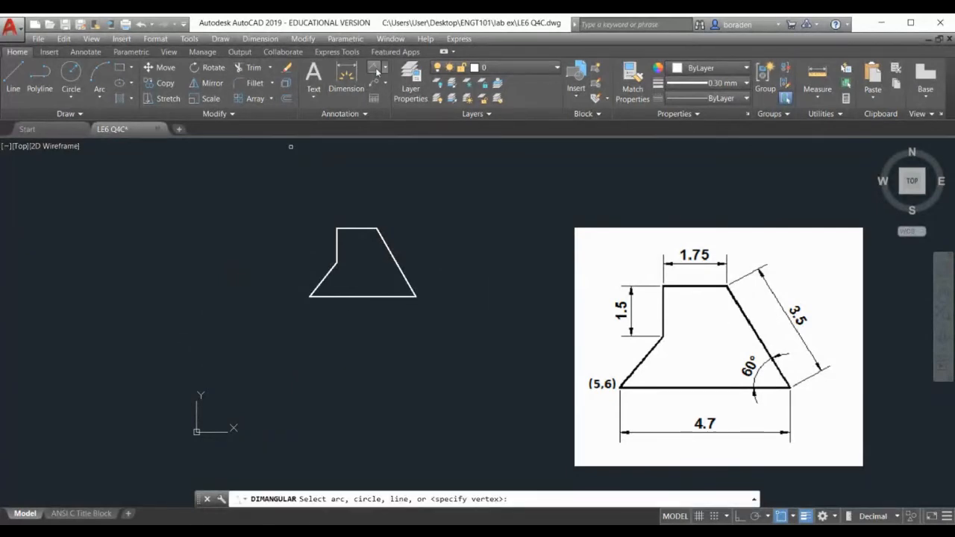
left_click(408, 285)
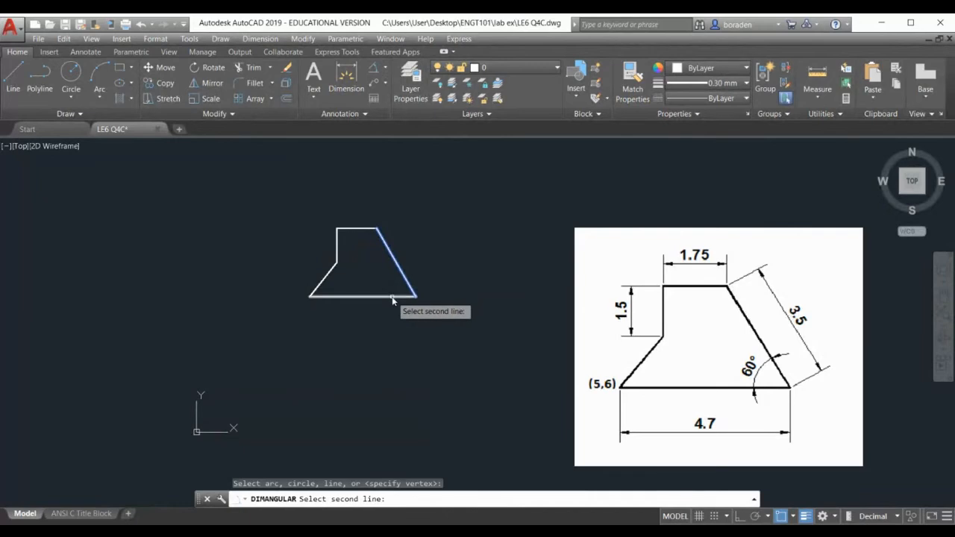
left_click(393, 296)
left_click(377, 291)
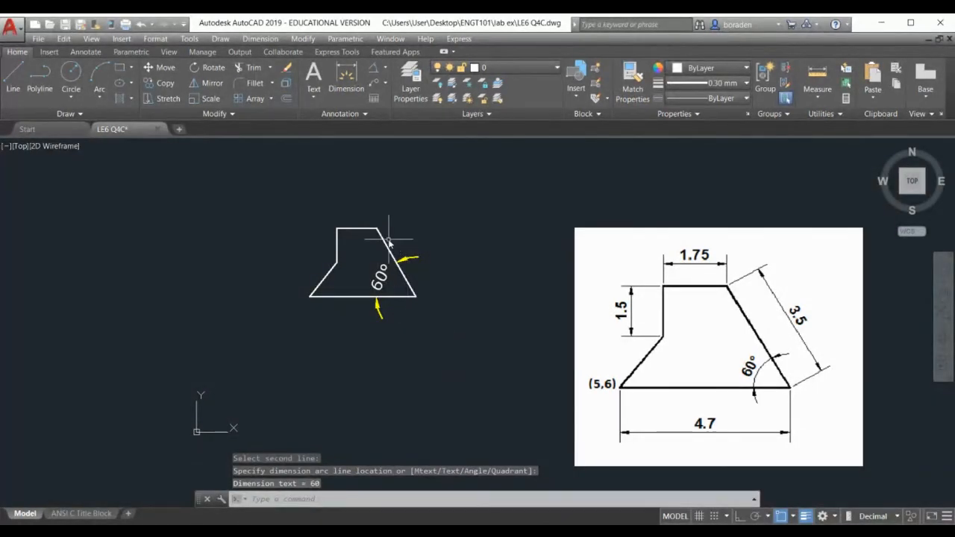
Add a linear dimension to the outline's top edge, placed above the shape
scroll(389, 239, "up", 2)
scroll(365, 255, "down", 2)
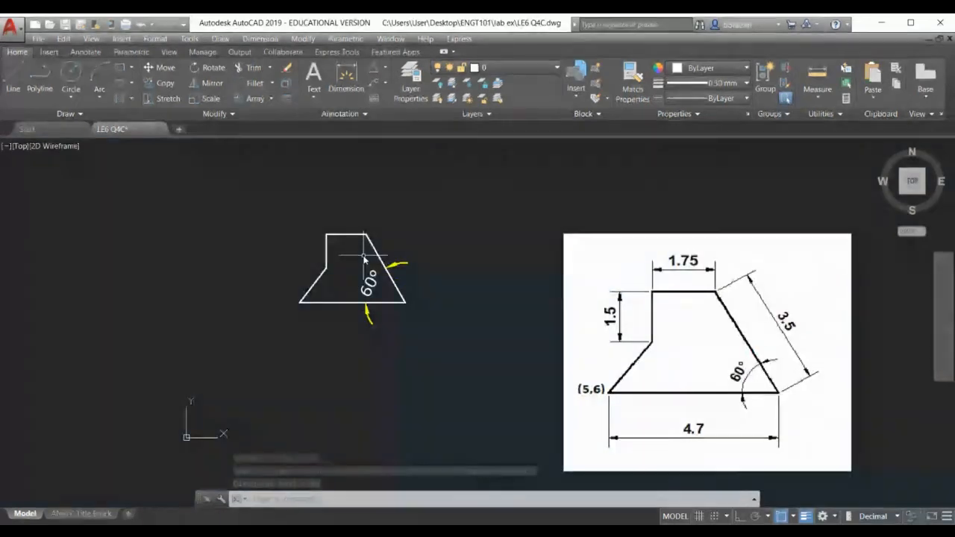
left_click(383, 67)
left_click(397, 85)
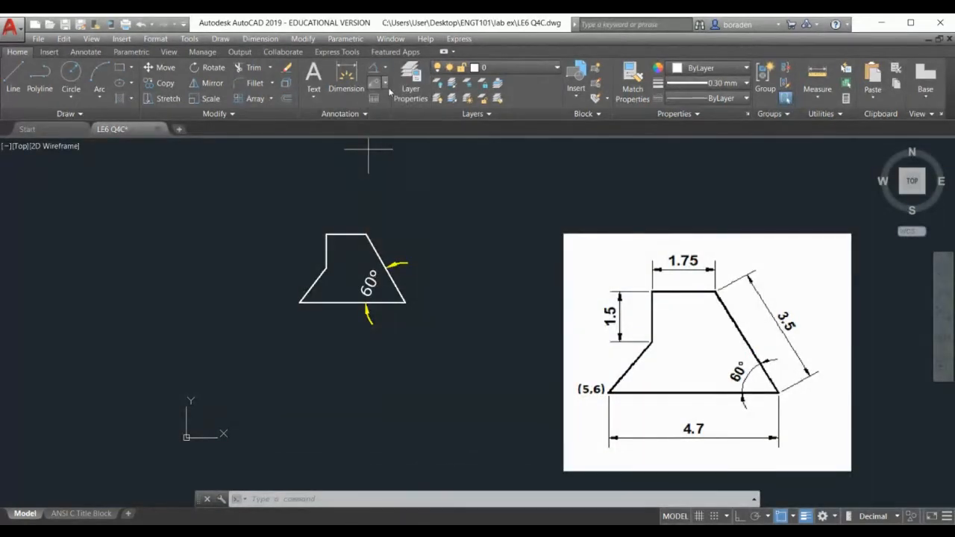
left_click(326, 234)
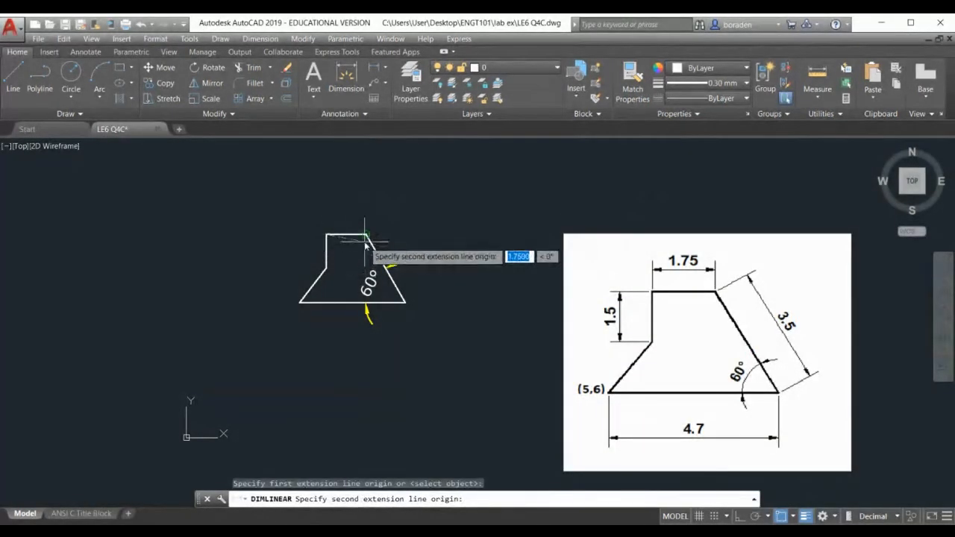
left_click(366, 234)
left_click(364, 204)
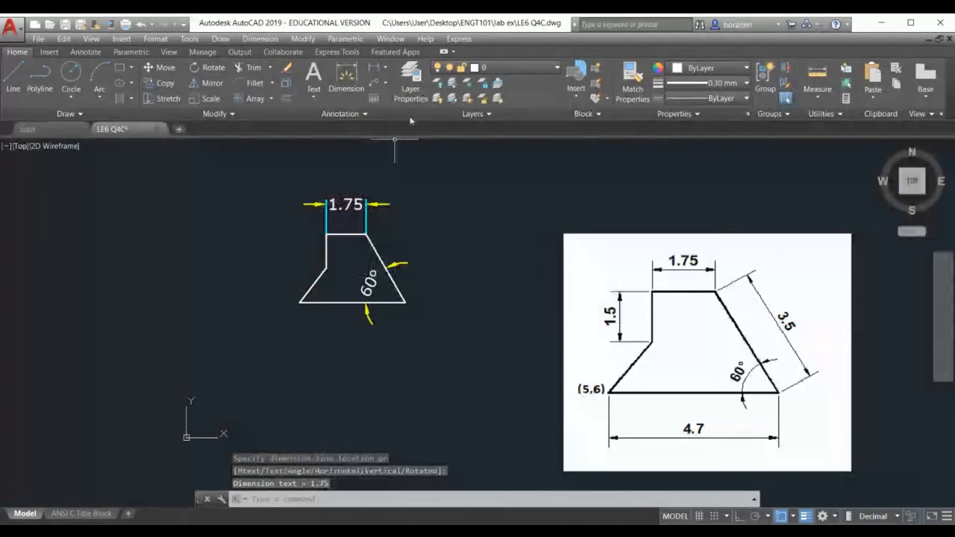
Add a linear dimension across the full bottom edge, placed below the shape
left_click(370, 69)
left_click(300, 302)
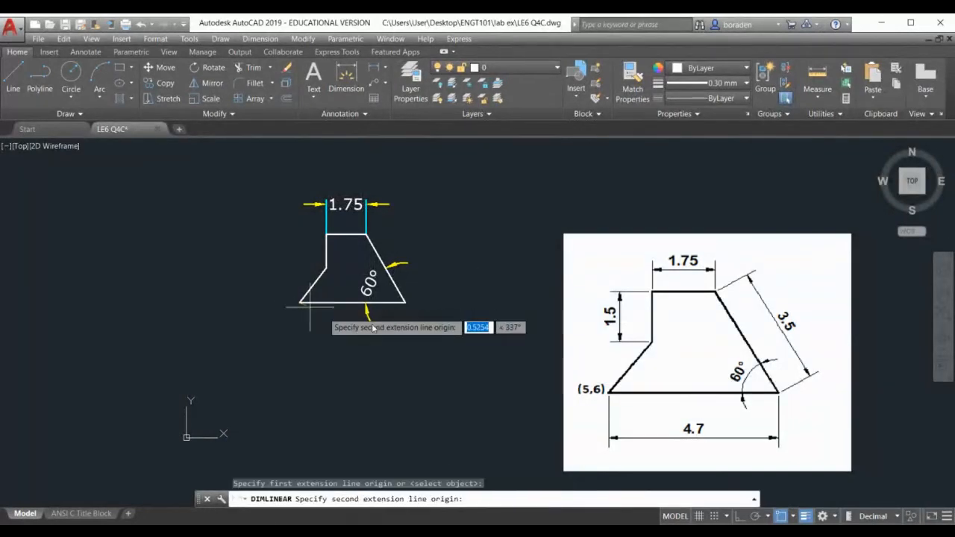
left_click(405, 302)
left_click(406, 364)
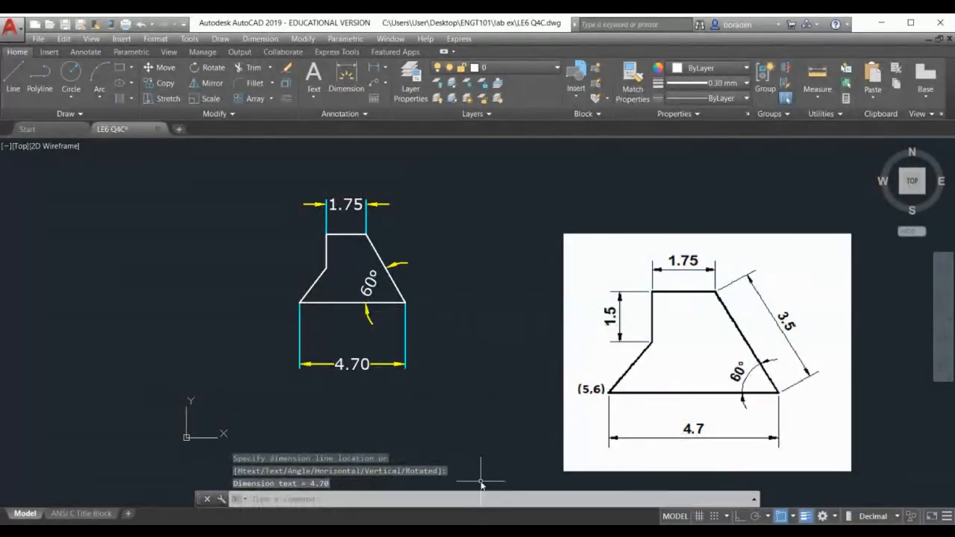
Add an aligned dimension along the long slanted edge, placed outside the shape
left_click(385, 68)
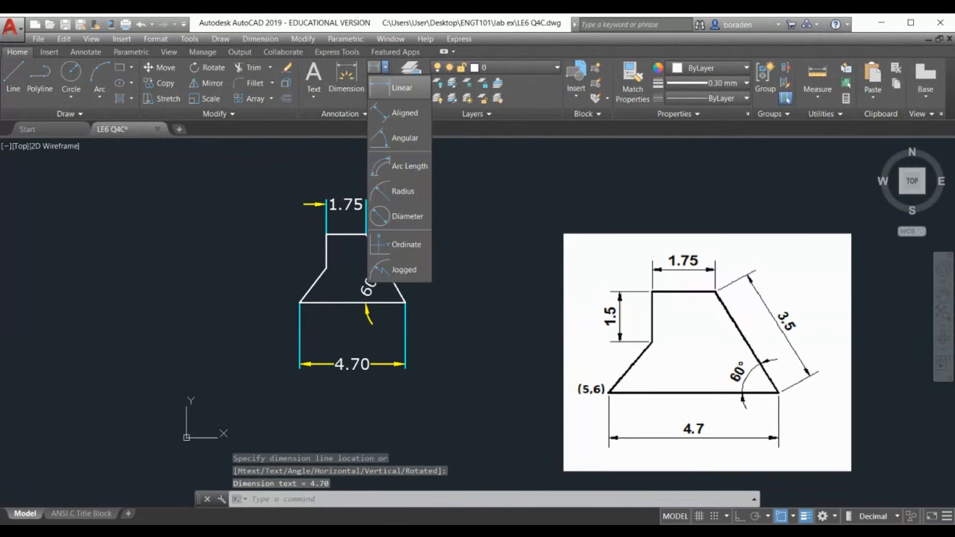
left_click(402, 113)
left_click(366, 234)
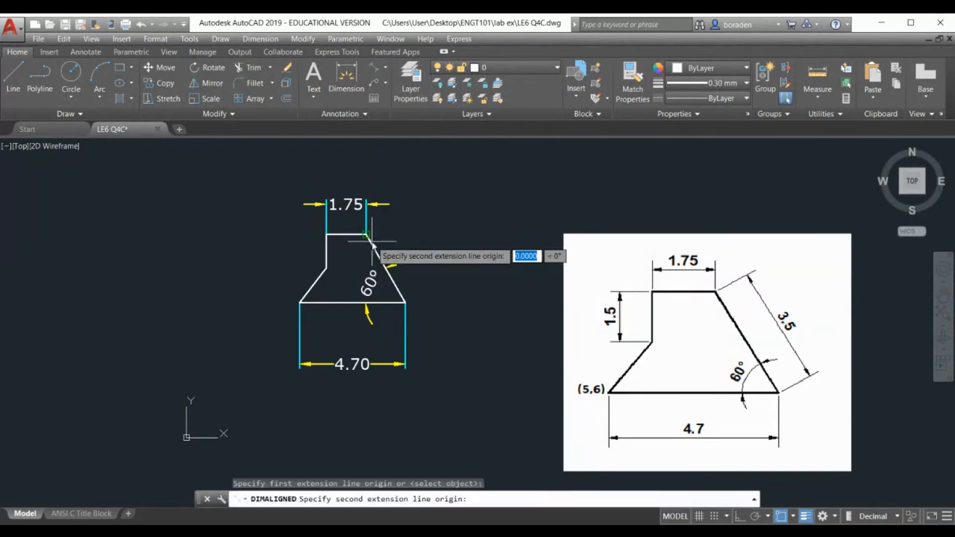
left_click(406, 301)
left_click(453, 269)
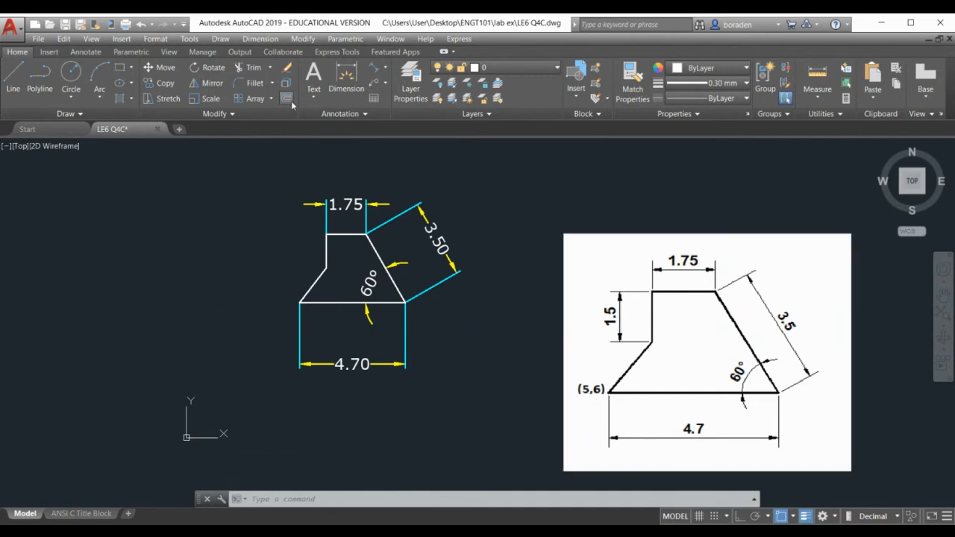
Add the text label 5,6 and move it beside the outline's lower-left corner
left_click(311, 81)
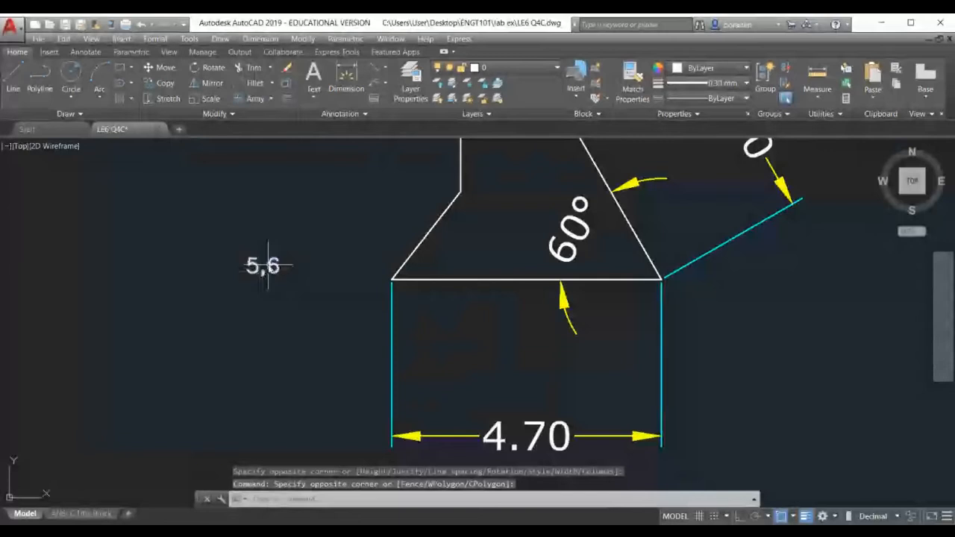
left_click(261, 270)
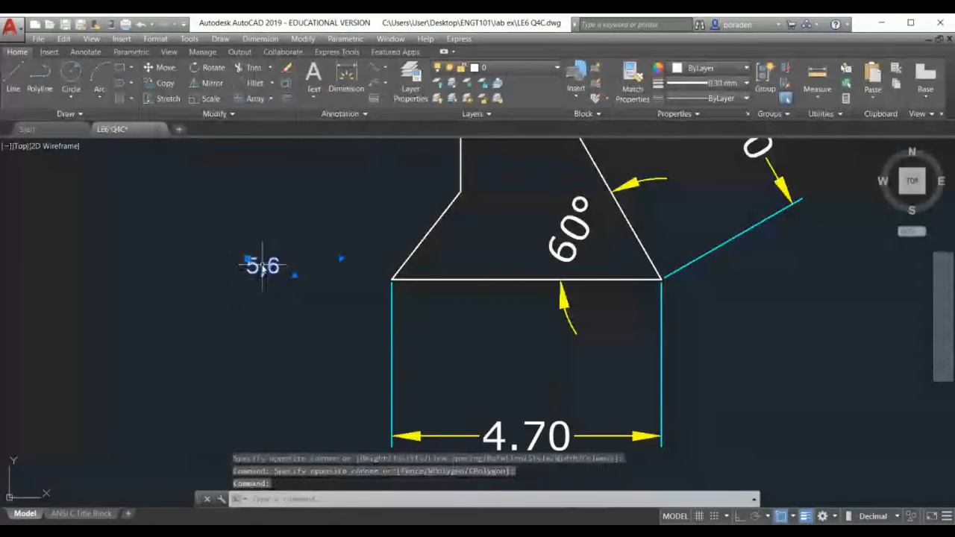
left_click_drag(260, 292, 348, 276)
left_click(348, 277)
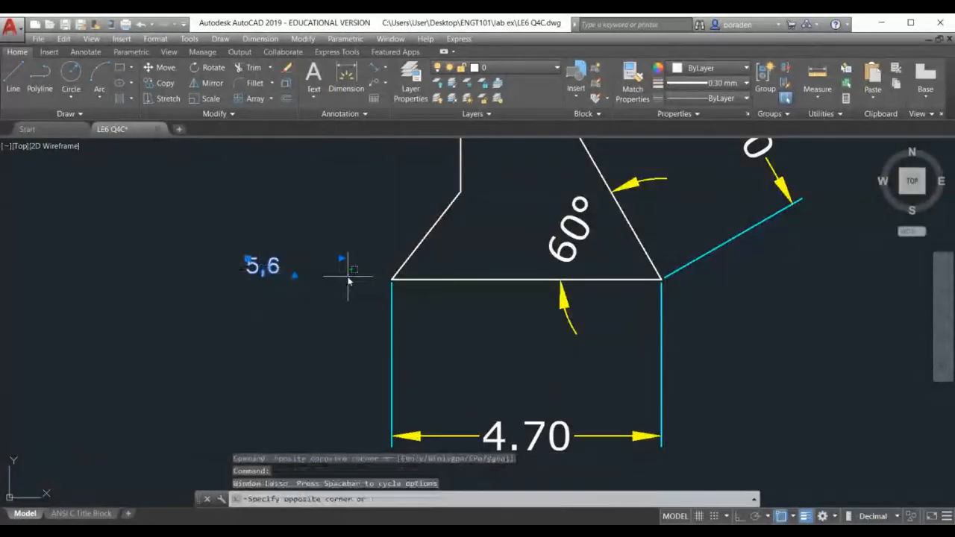
left_click(251, 264)
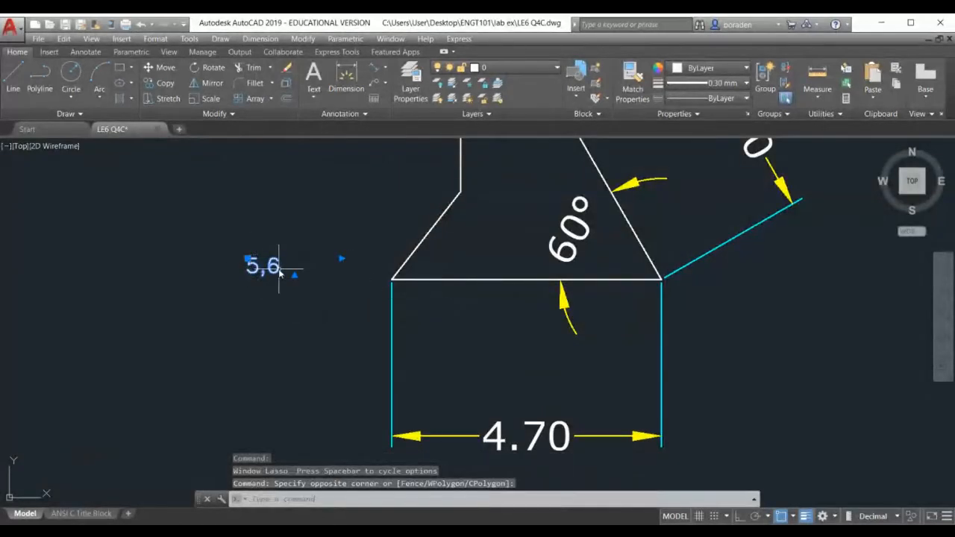
left_click(249, 260)
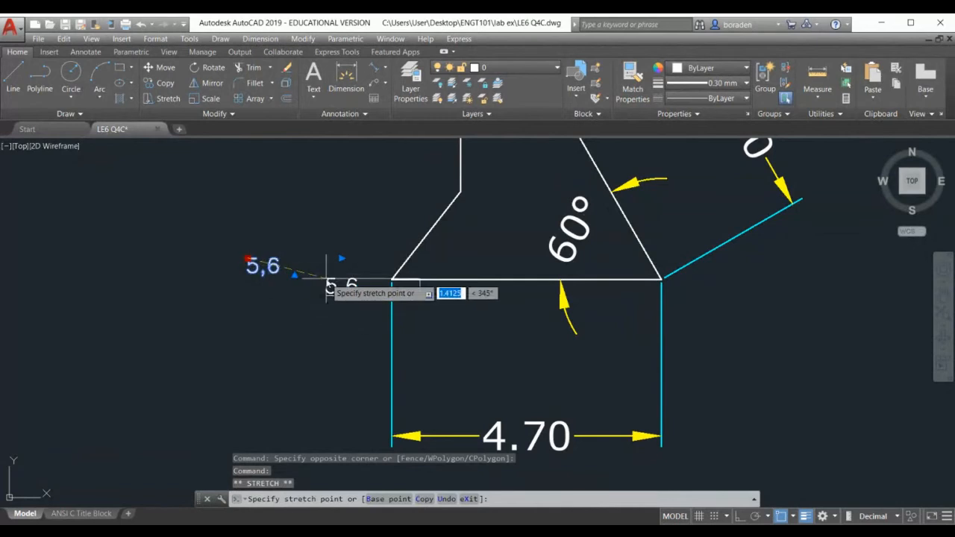
left_click(326, 278)
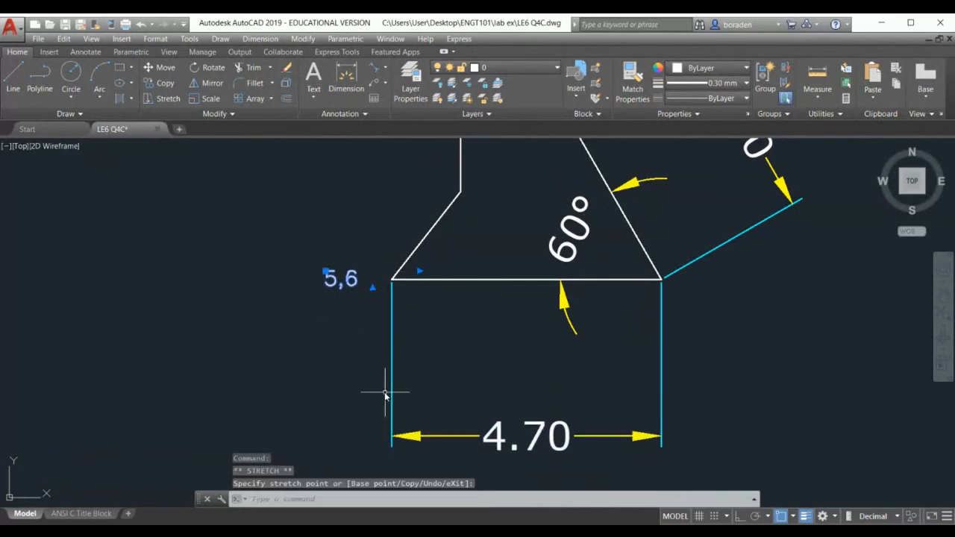
key("Escape")
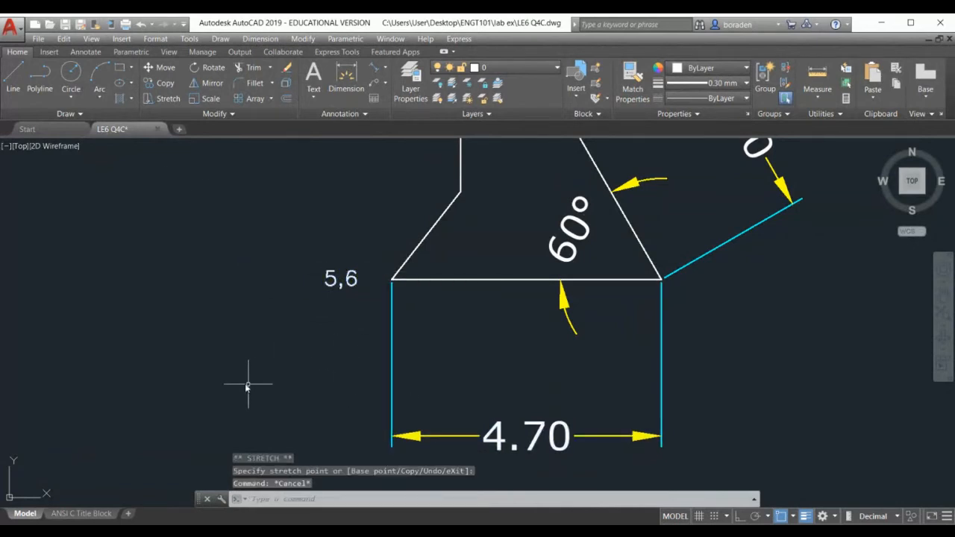
Modify the Standard dimension style to an arrow size of 0.25 and a text height of 0.2
left_click(259, 38)
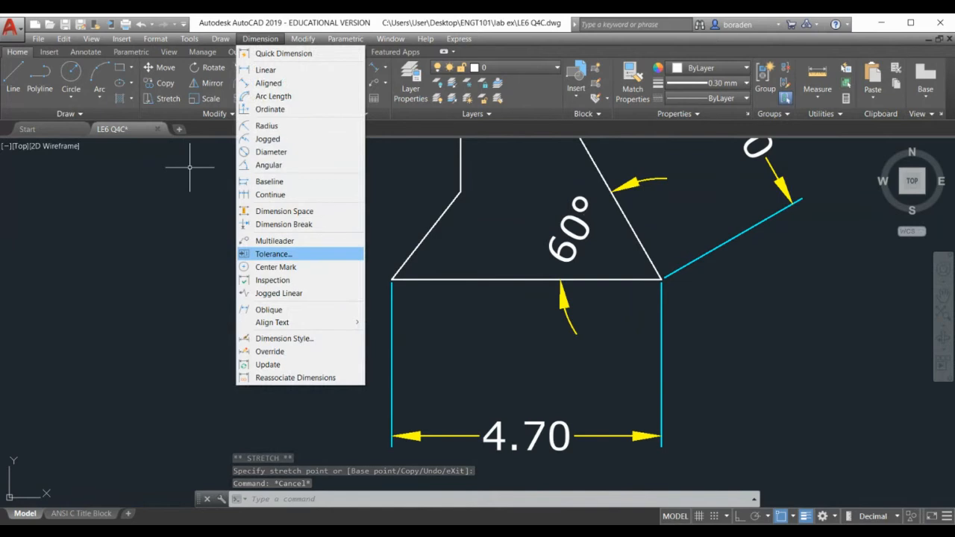
left_click(284, 337)
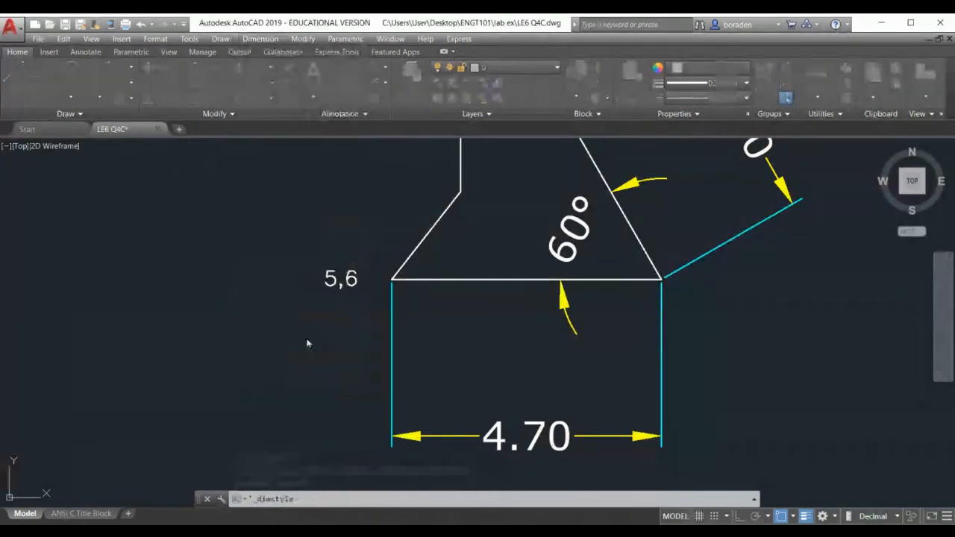
left_click(615, 249)
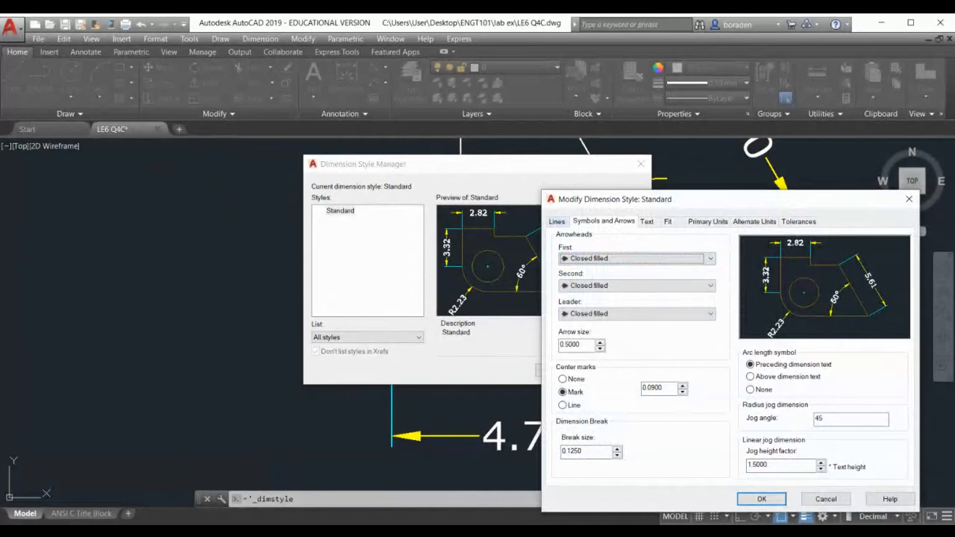
double_click(570, 345)
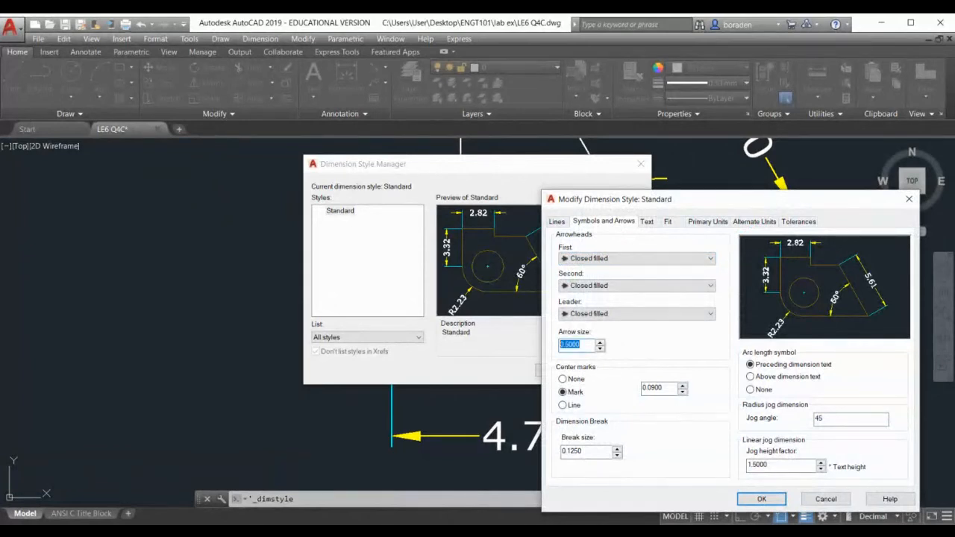
type("0.25")
left_click(647, 221)
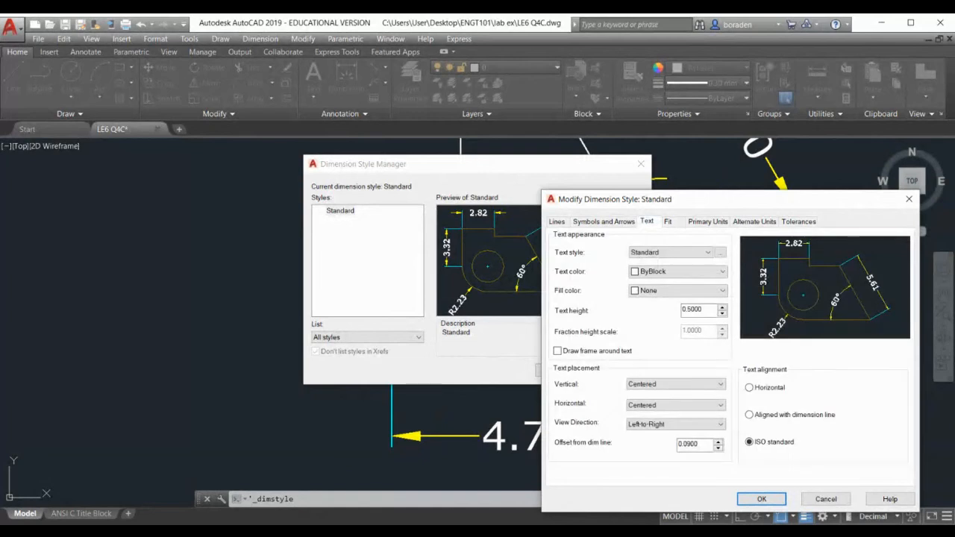
double_click(692, 309)
type("0.2")
left_click(761, 498)
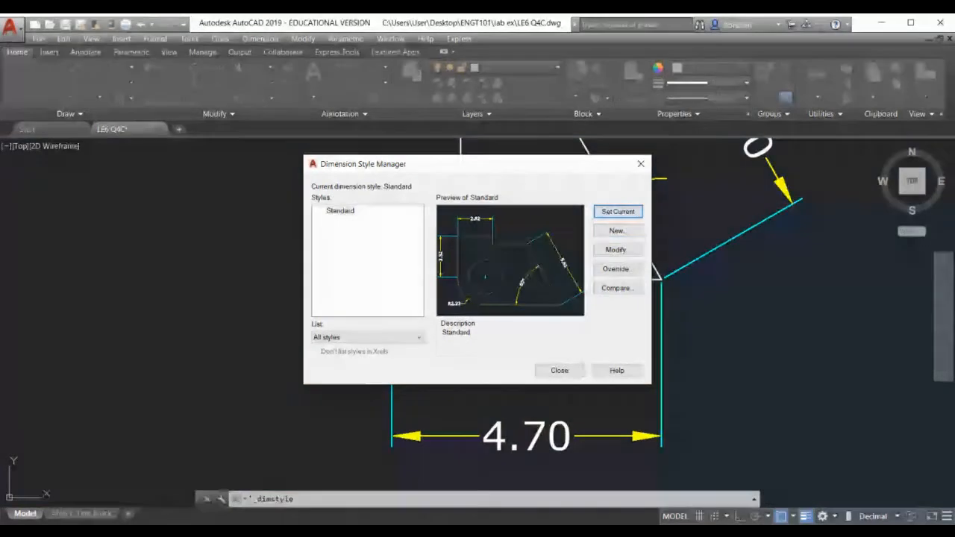
left_click(559, 370)
Move the bottom, slanted-edge and top dimensions closer to the outline
scroll(302, 412, "down", 2)
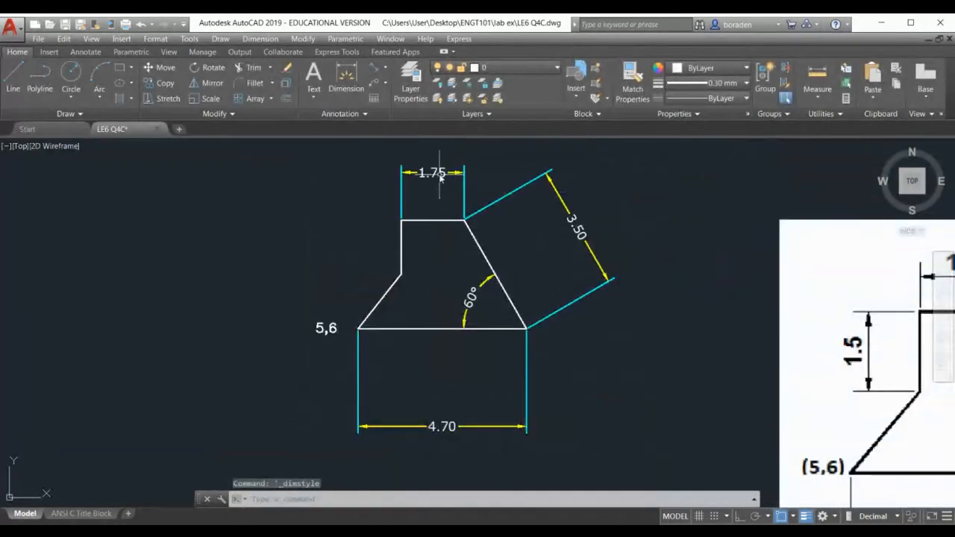
left_click(442, 427)
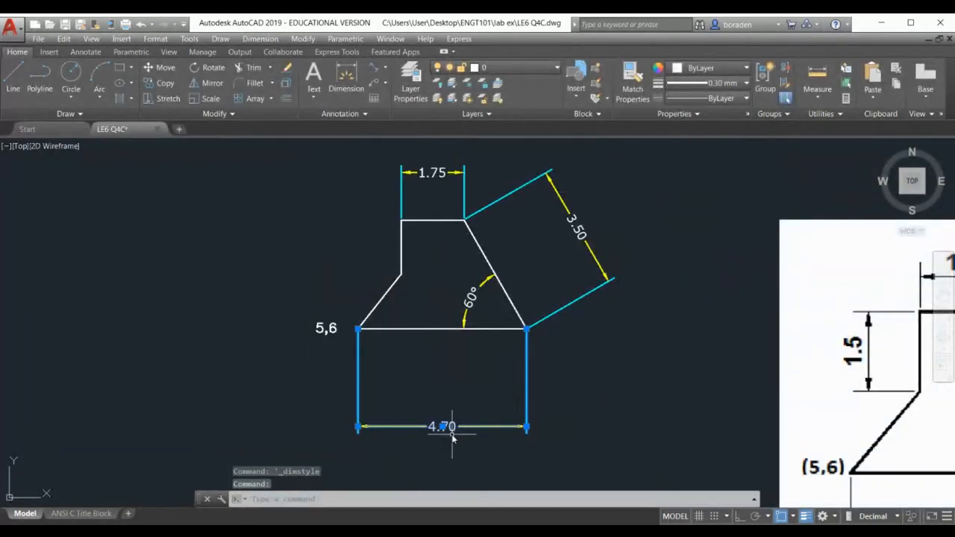
left_click(442, 427)
left_click(458, 358)
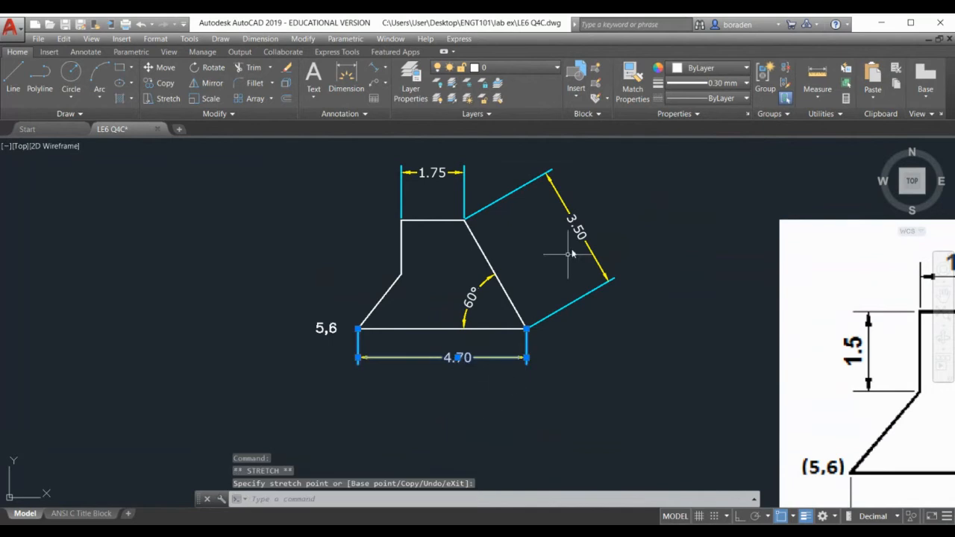
left_click(573, 220)
left_click(578, 231)
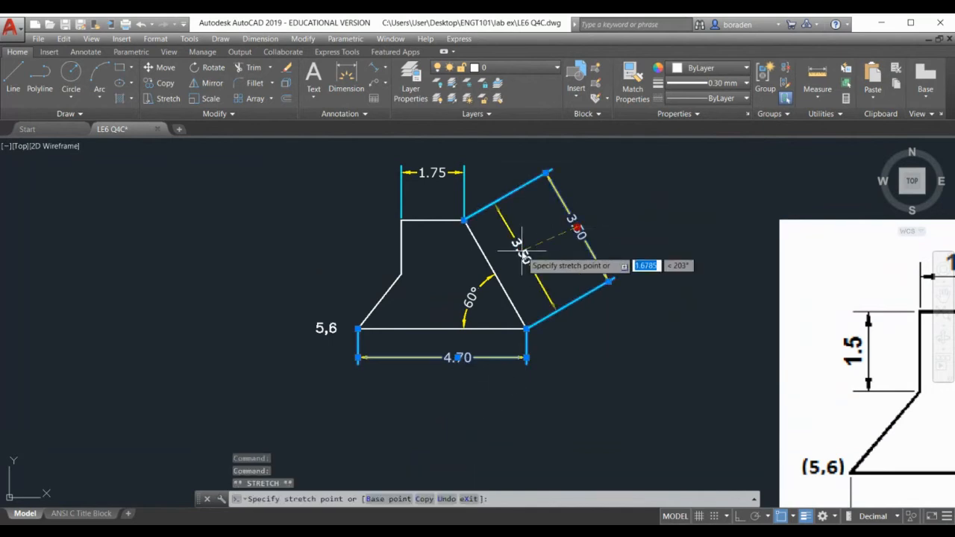
left_click(519, 253)
left_click(437, 176)
left_click(433, 174)
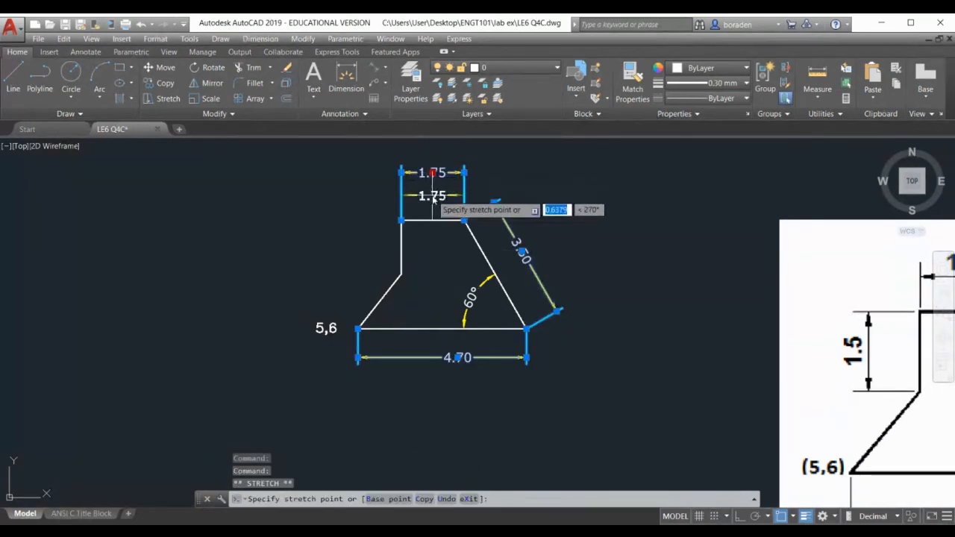
left_click(433, 195)
key("Escape")
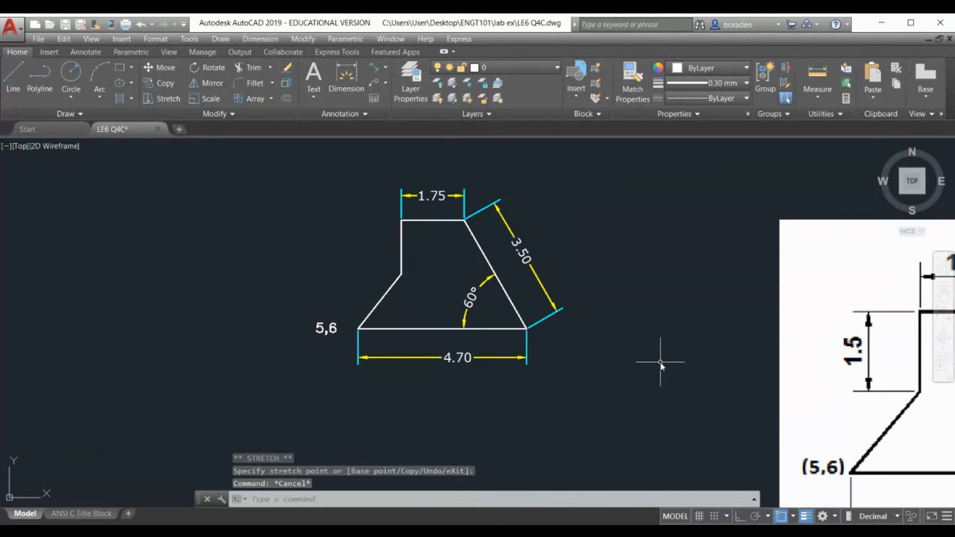
Save the drawing
scroll(565, 231, "up", 2)
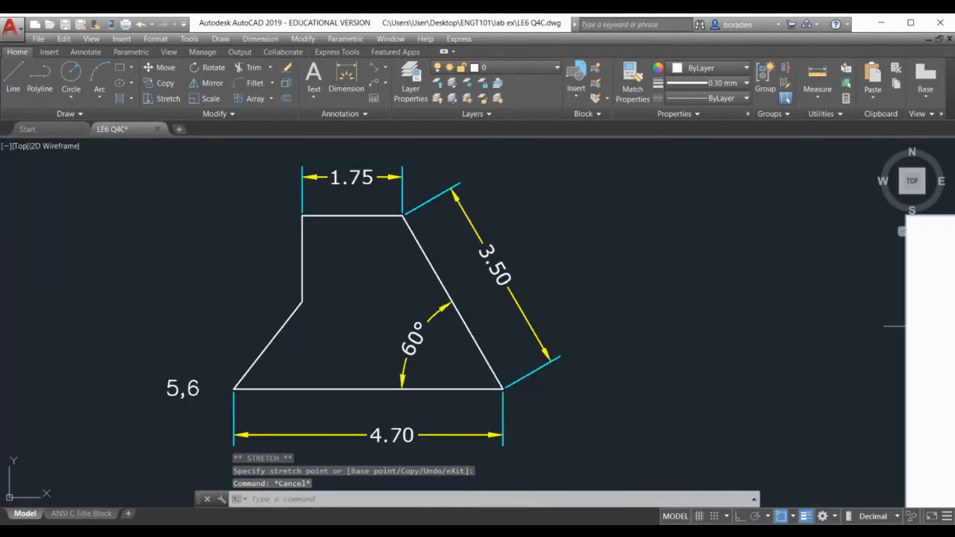
left_click(65, 26)
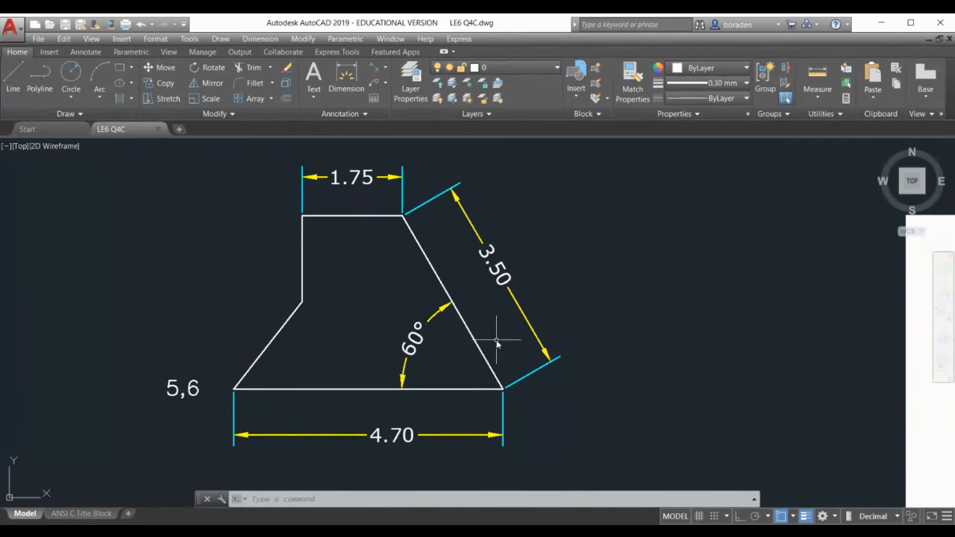
Draw a closed four-sided line shape starting at 2,2 through a point below the outline and two points on its slanted edges
left_click(15, 80)
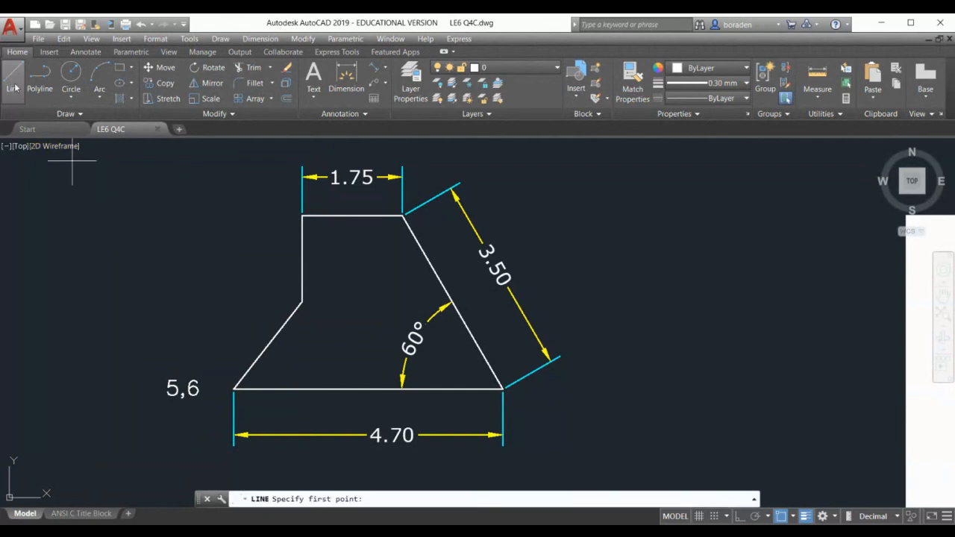
type("2,2")
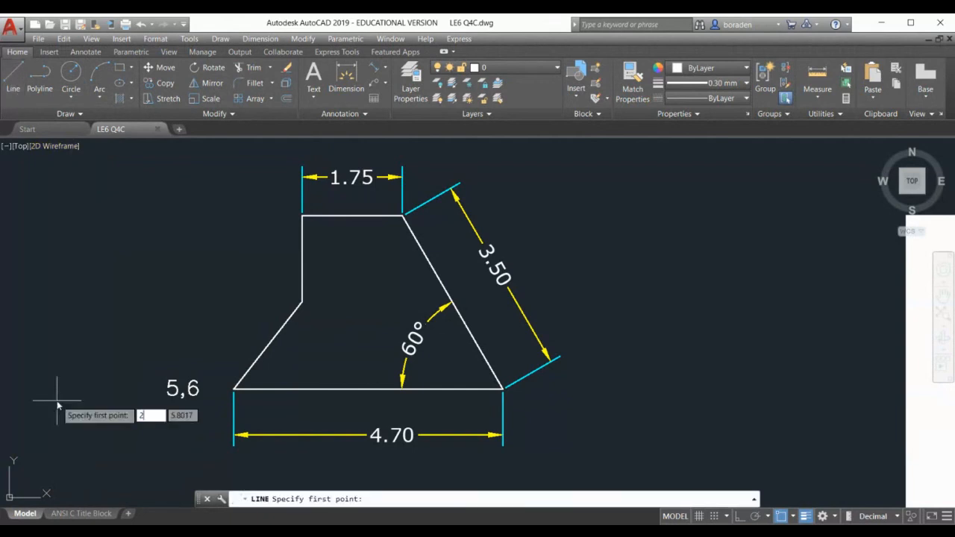
key("Return")
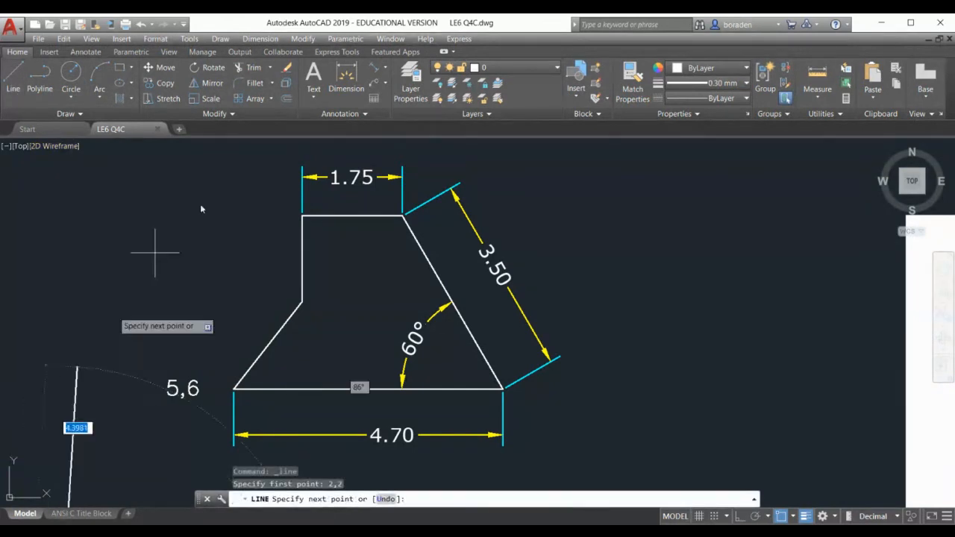
scroll(202, 190, "down", 4)
scroll(202, 240, "down", 2)
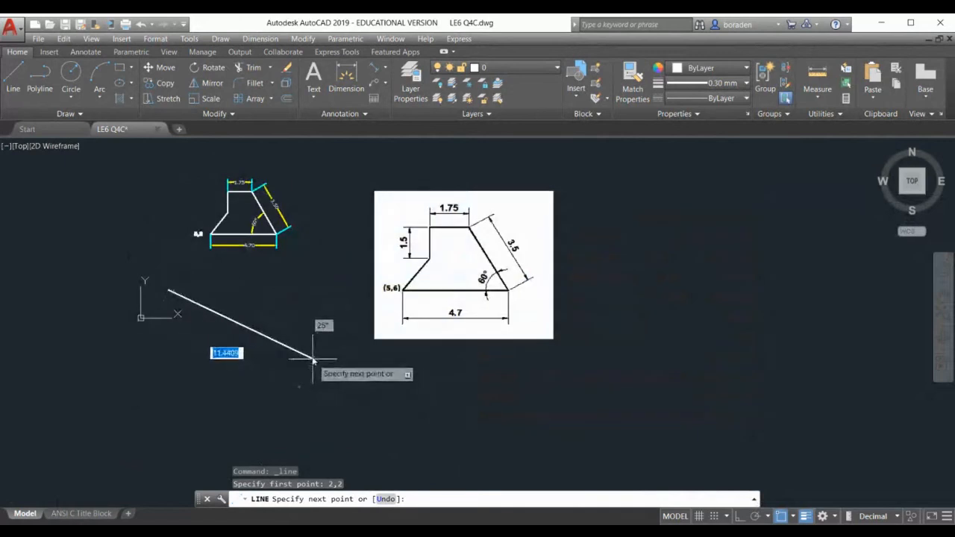
left_click(298, 294)
left_click(228, 213)
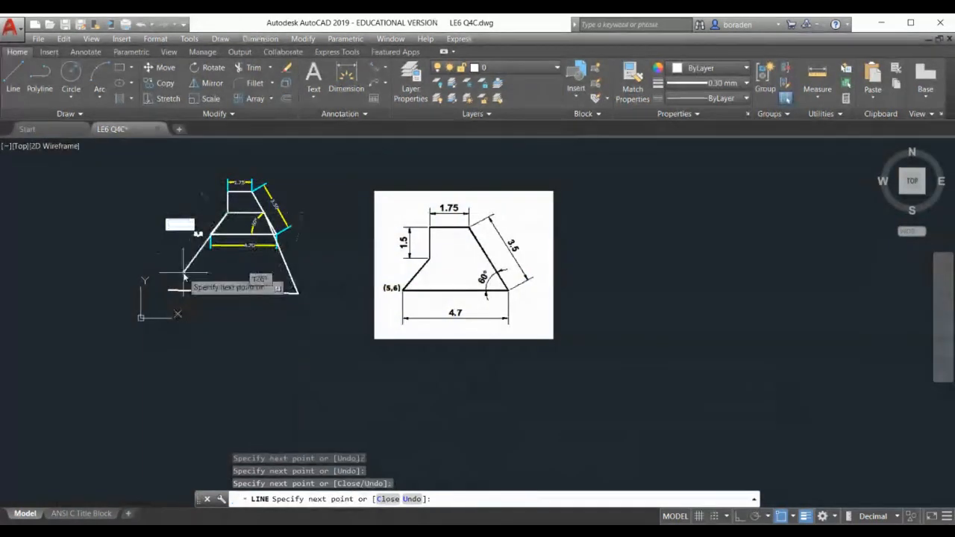
left_click(168, 290)
key("Return")
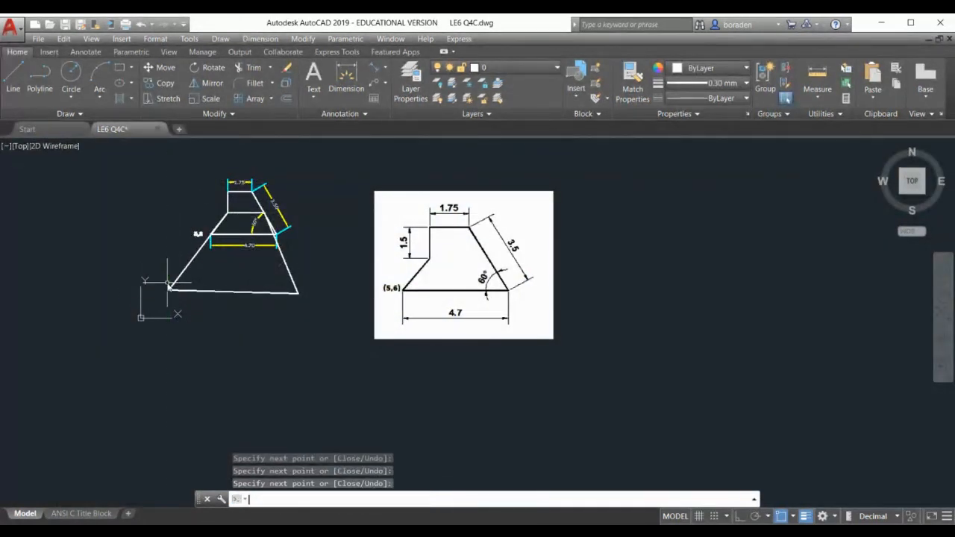
Erase the extra lines drawn from 2,2, including the horizontal one crossing the outline
left_click(294, 271)
left_click(228, 329)
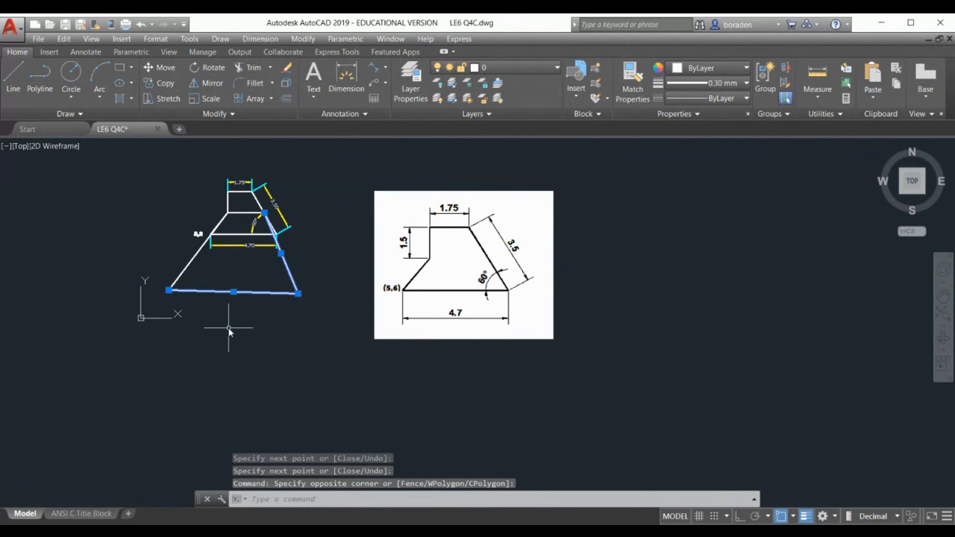
key("Delete")
left_click(171, 292)
left_click(174, 291)
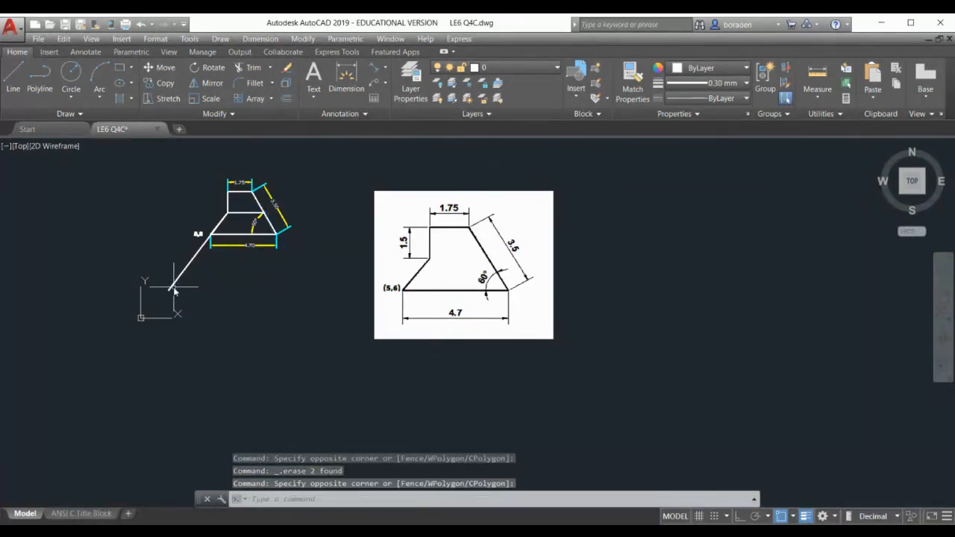
left_click(179, 282)
key("Delete")
scroll(249, 158, "up", 5)
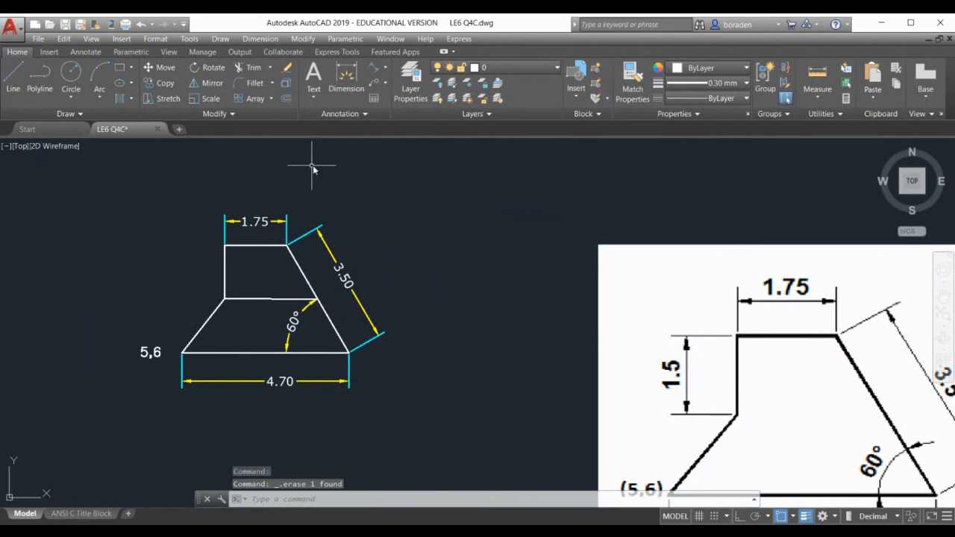
left_click(282, 299)
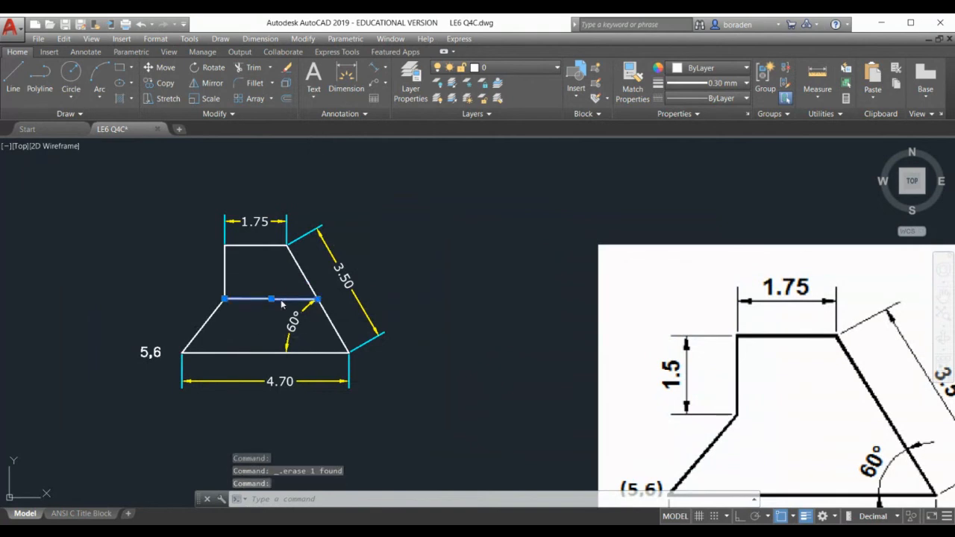
Erase the reference image beside the dimensioned outline
scroll(343, 333, "down", 4)
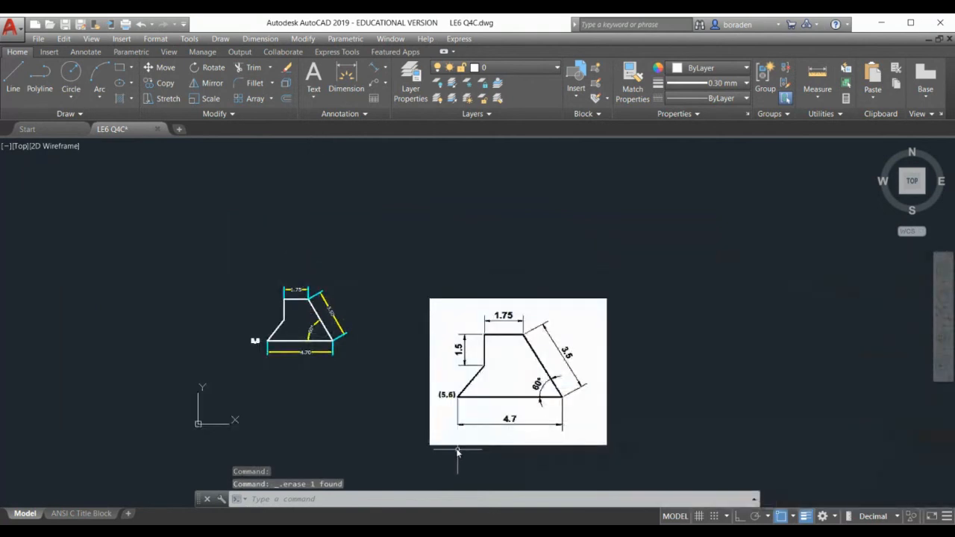
scroll(440, 403, "up", 2)
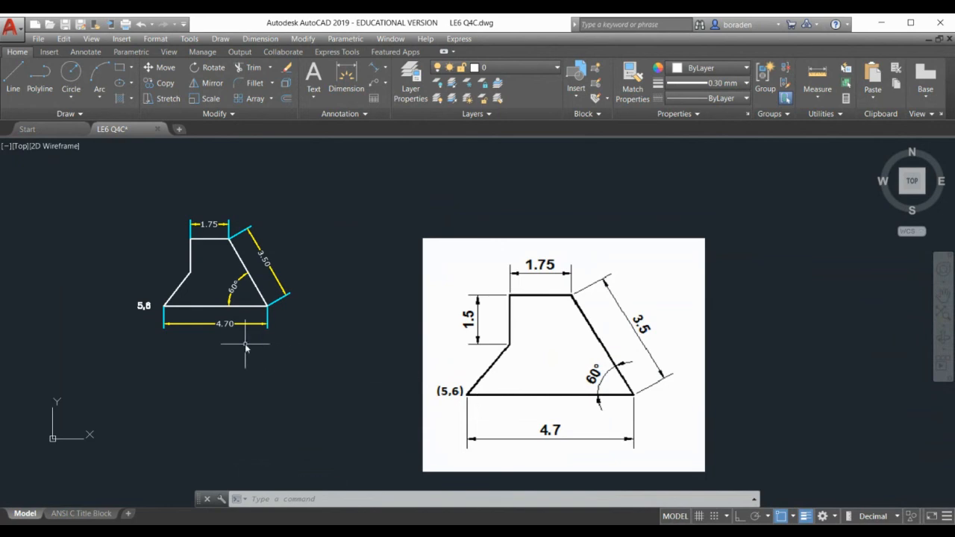
scroll(176, 274, "up", 2)
left_click(640, 359)
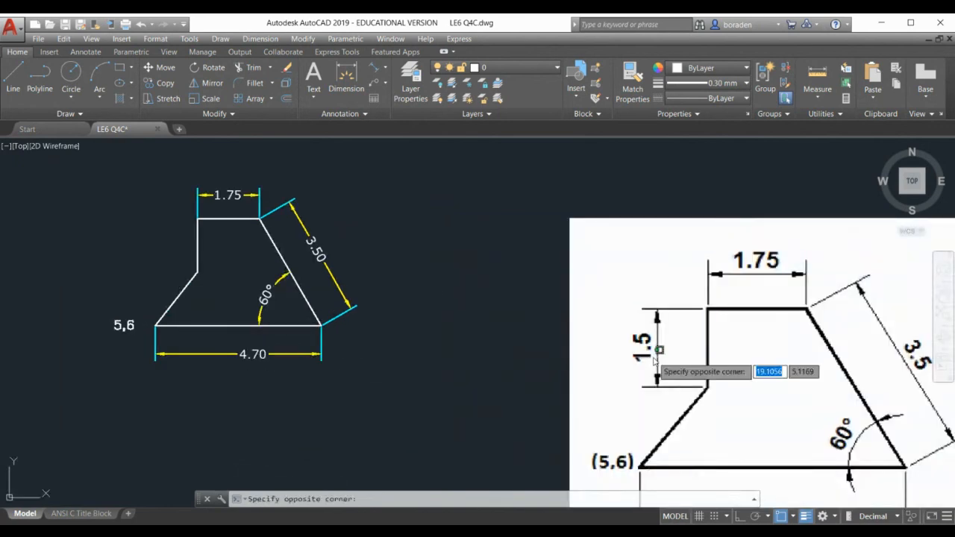
left_click(607, 361)
key("Delete")
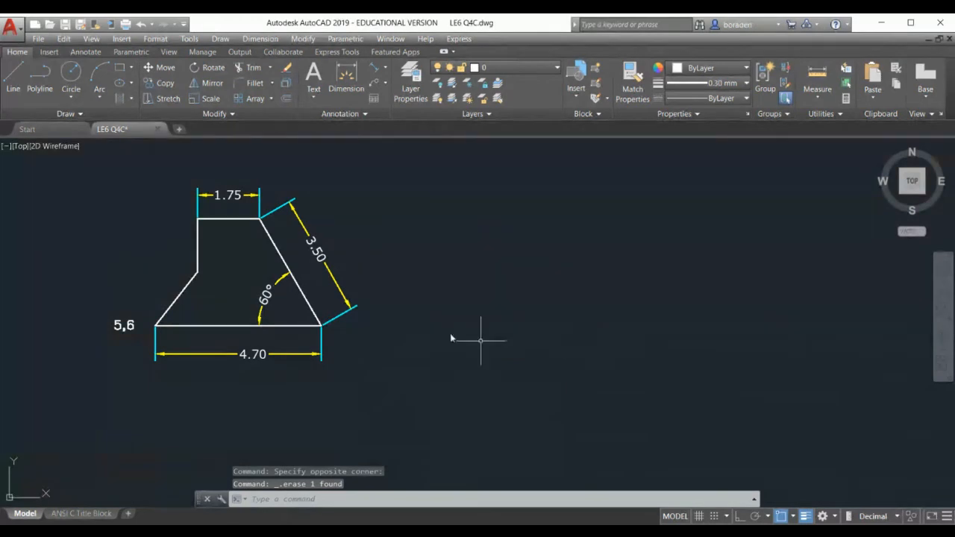